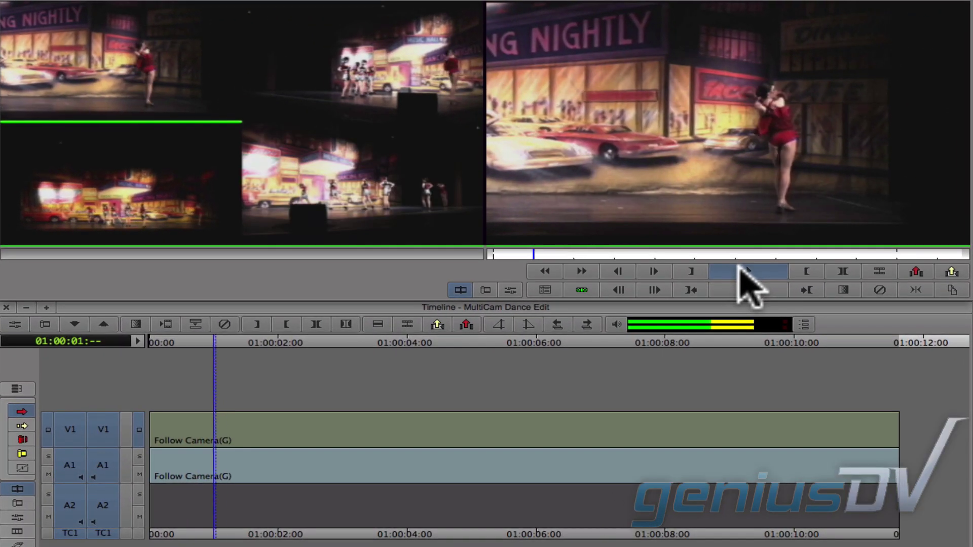
Step: Cut live between the top-right, bottom-right, bottom-left and top-left camera angles during playback
{"action": "left_click", "coordinate": [358, 87]}
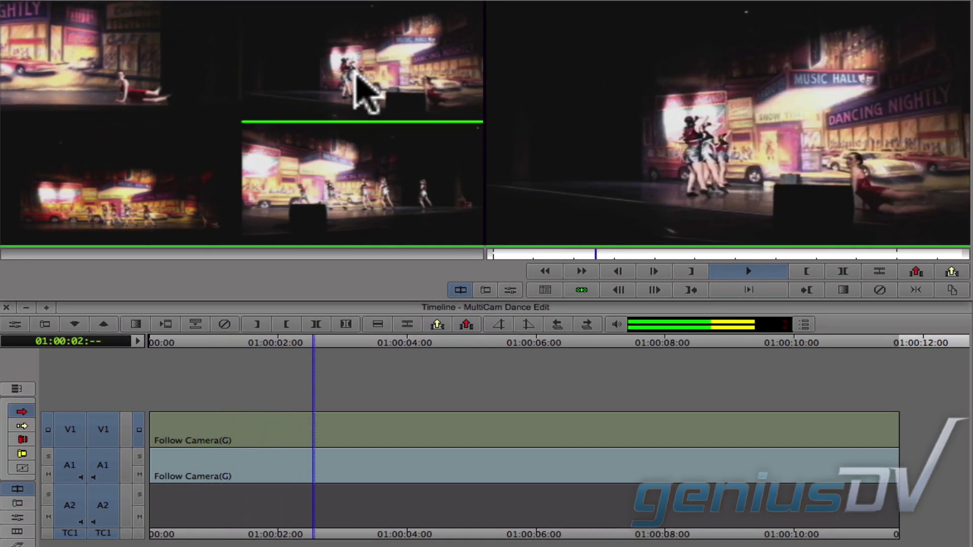
{"action": "left_click", "coordinate": [361, 174]}
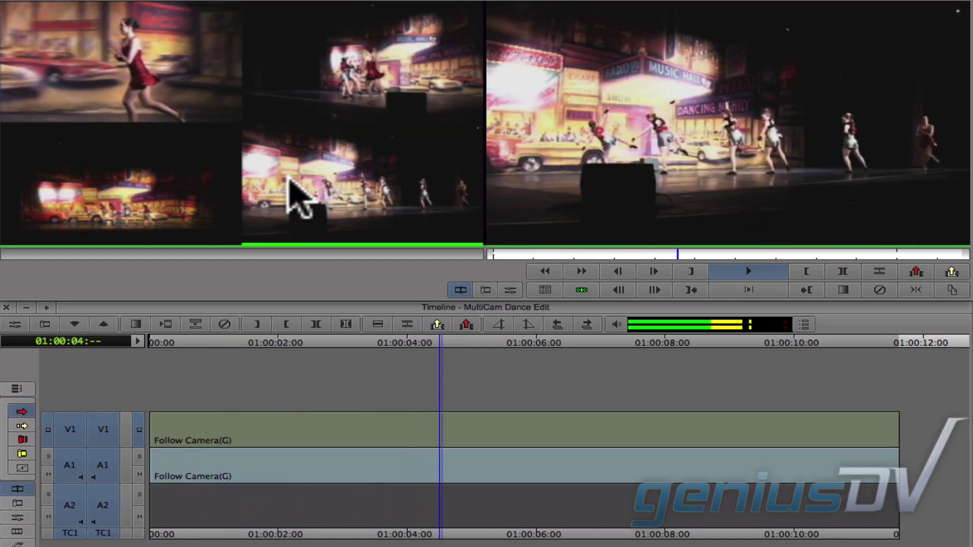
{"action": "left_click", "coordinate": [156, 204]}
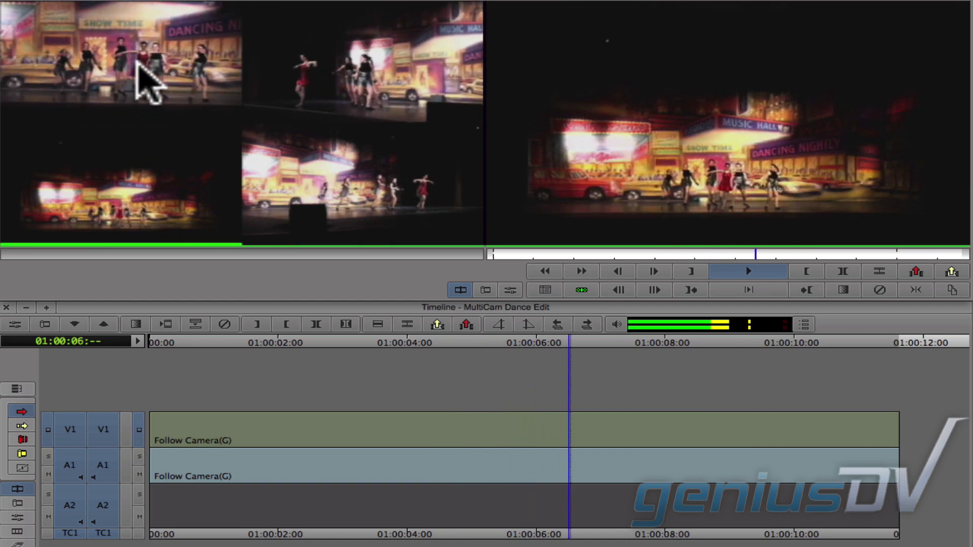
{"action": "left_click", "coordinate": [147, 79]}
{"action": "left_click", "coordinate": [362, 64]}
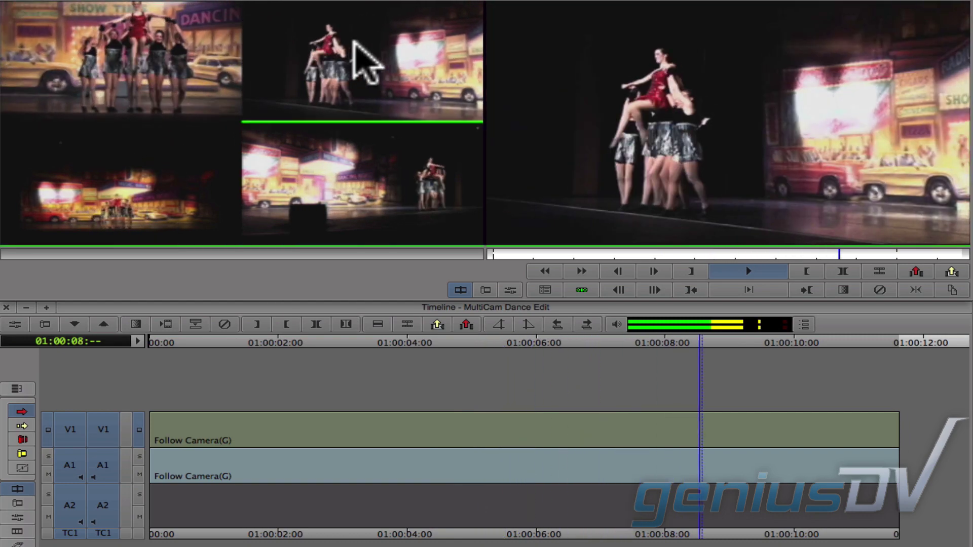
{"action": "left_click", "coordinate": [374, 180]}
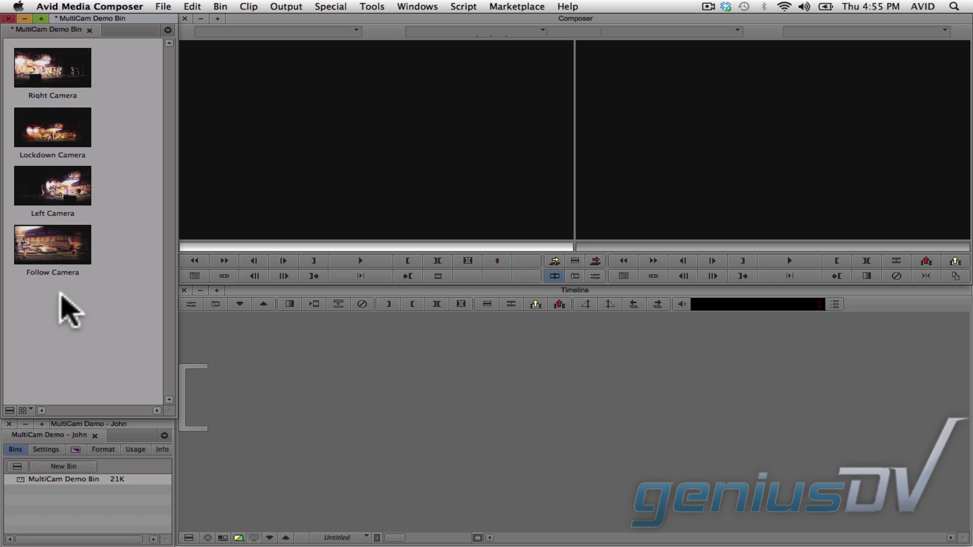
Step: Scrub through Follow Camera, load Left Camera at 00;00;05;03, then select all four camera clips
{"action": "left_click_drag", "start_coordinate": [50, 248], "coordinate": [354, 203]}
{"action": "left_click_drag", "start_coordinate": [287, 386], "coordinate": [586, 391]}
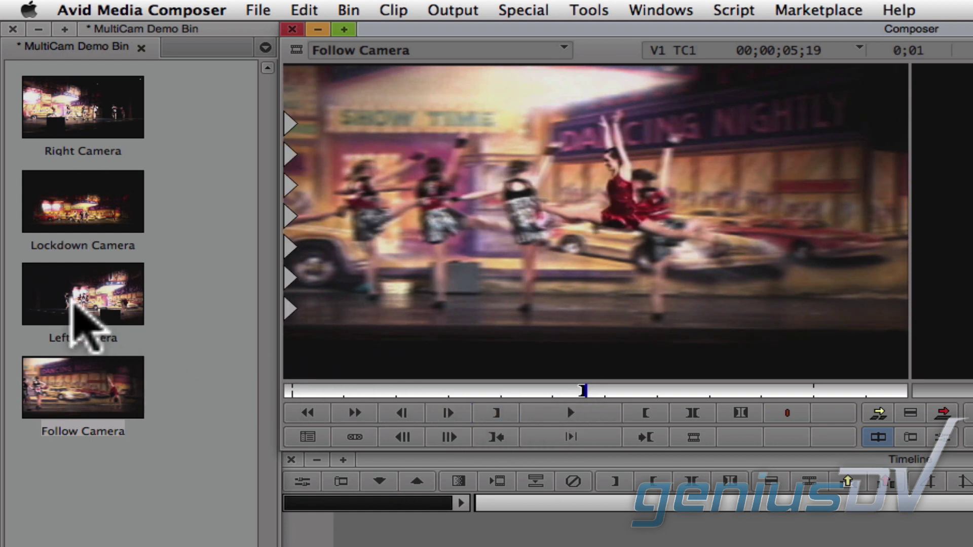
{"action": "left_click", "coordinate": [76, 292]}
{"action": "double_click", "coordinate": [75, 295]}
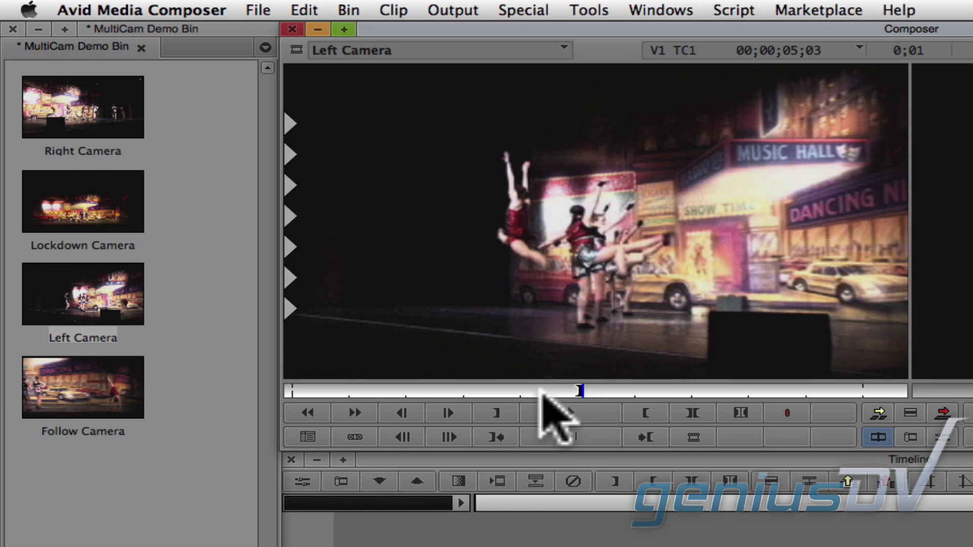
{"action": "left_click_drag", "start_coordinate": [178, 458], "coordinate": [58, 115]}
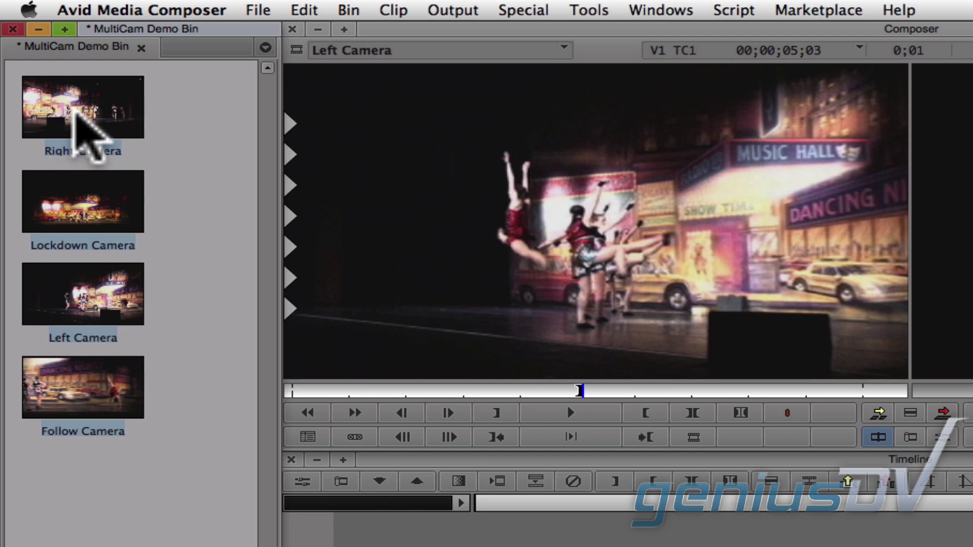
Step: Group the four selected camera clips by in points into Follow Camera.Grp.04
{"action": "left_click", "coordinate": [340, 7]}
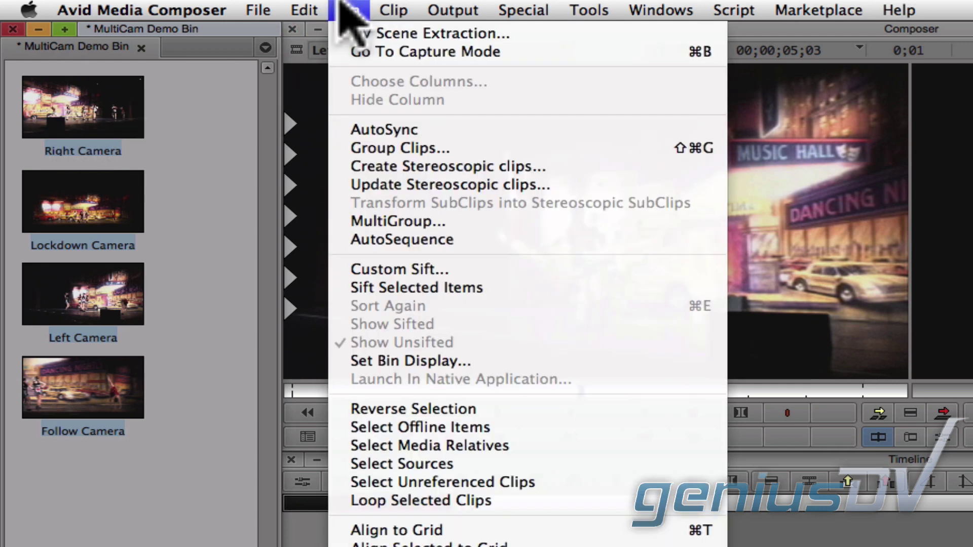
{"action": "left_click", "coordinate": [478, 147]}
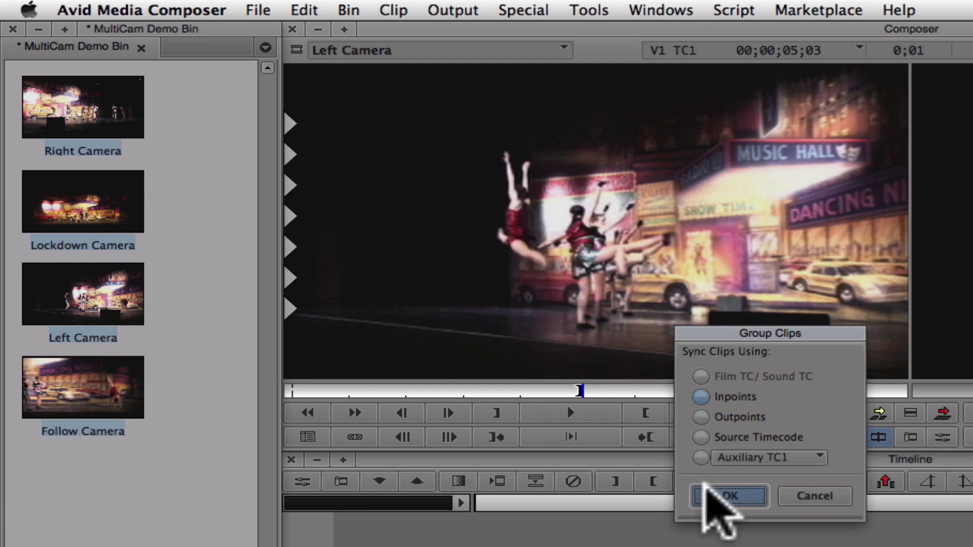
{"action": "left_click", "coordinate": [718, 494]}
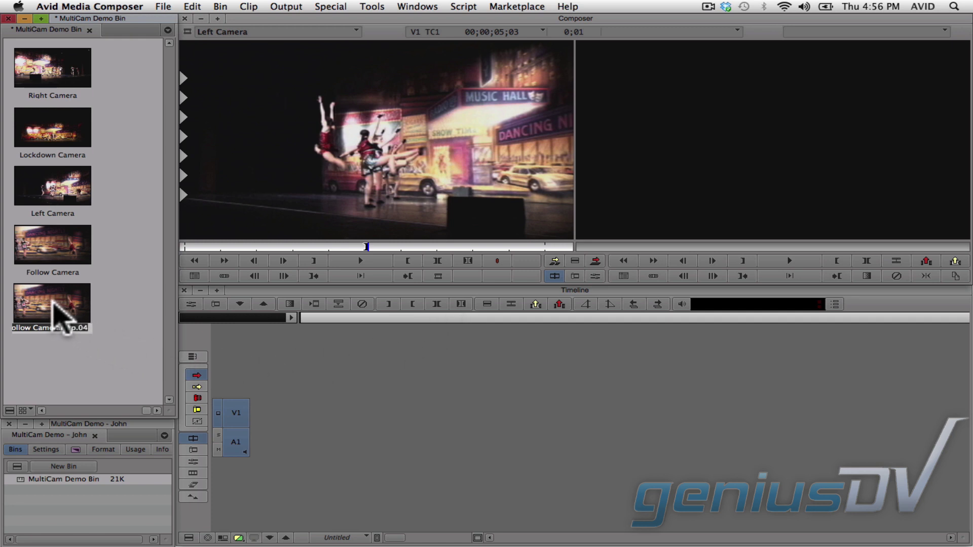
Step: Edit Follow Camera.Grp.04 into a new sequence and rename it 'MultiCam Dance Edit'
{"action": "left_click", "coordinate": [46, 303]}
{"action": "left_click_drag", "start_coordinate": [47, 303], "coordinate": [484, 421]}
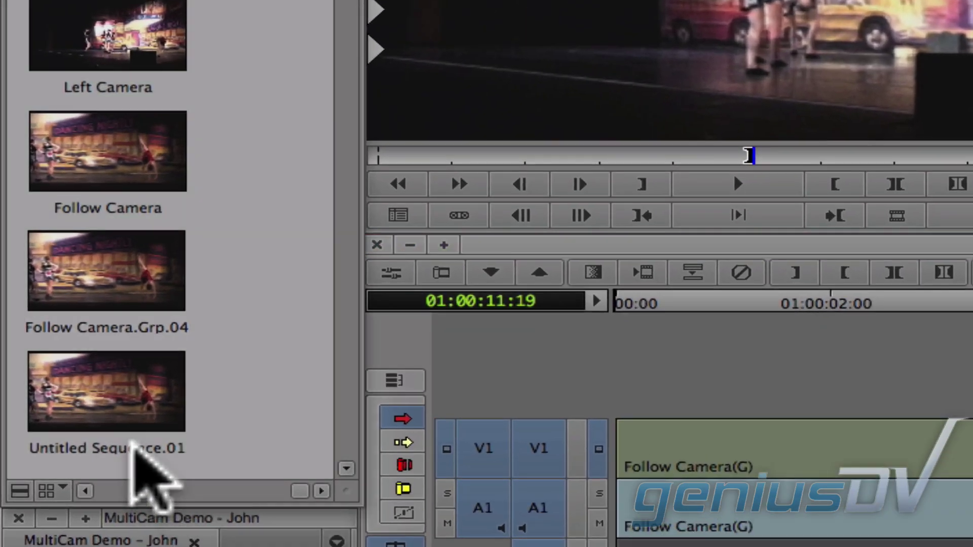
{"action": "left_click", "coordinate": [71, 390]}
{"action": "type", "text": "Mul"}
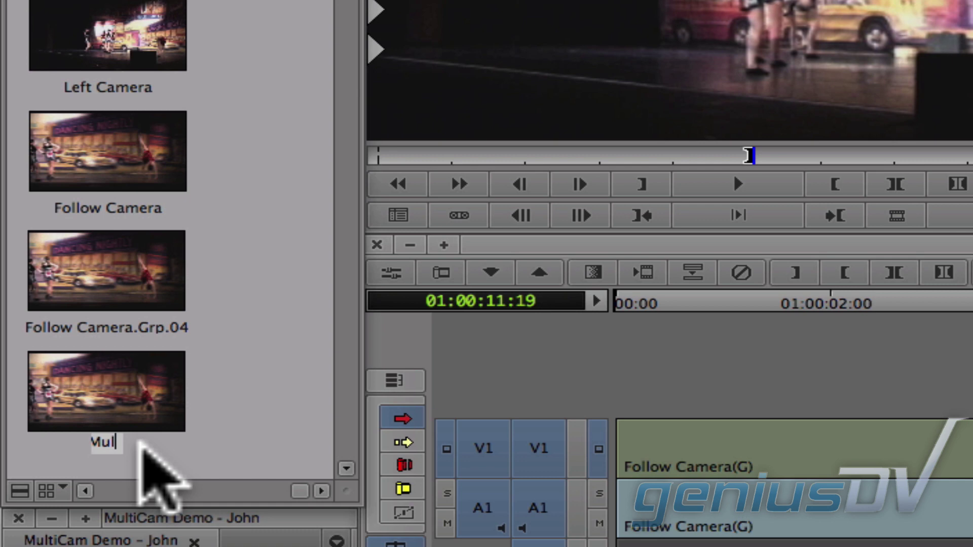
{"action": "type", "text": "tiCam Dance Edit"}
{"action": "key", "text": "Return"}
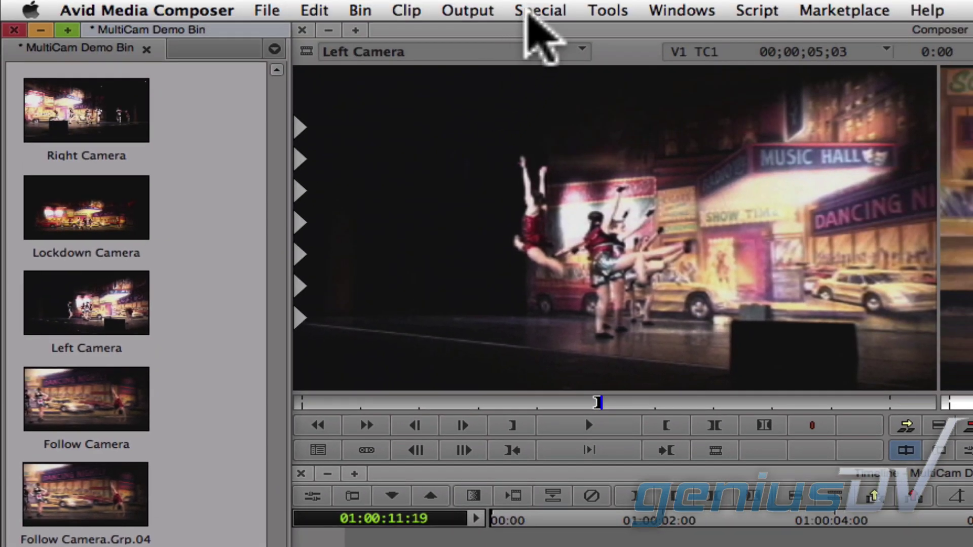
Step: Turn on MultiCamera Mode, return to the sequence start, and begin playback
{"action": "left_click", "coordinate": [541, 10]}
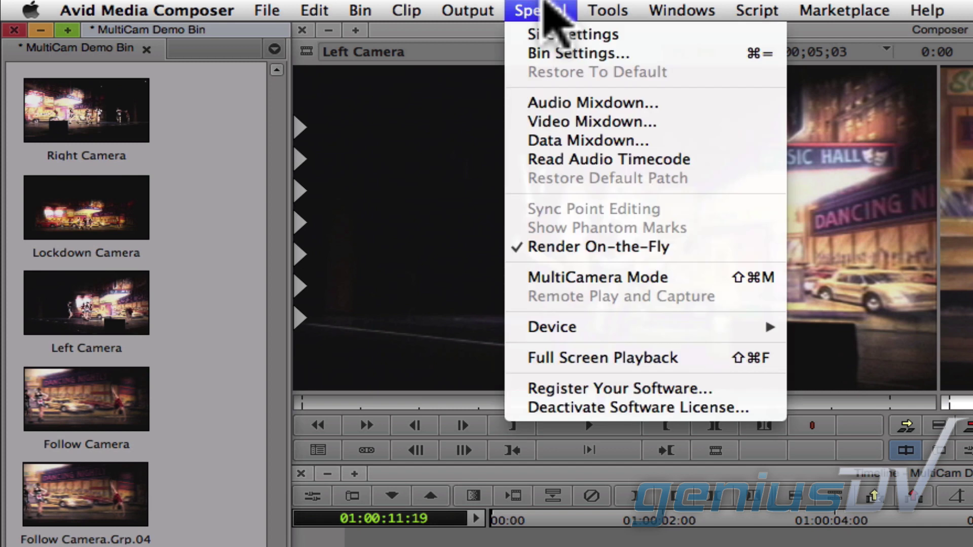
{"action": "left_click", "coordinate": [706, 274]}
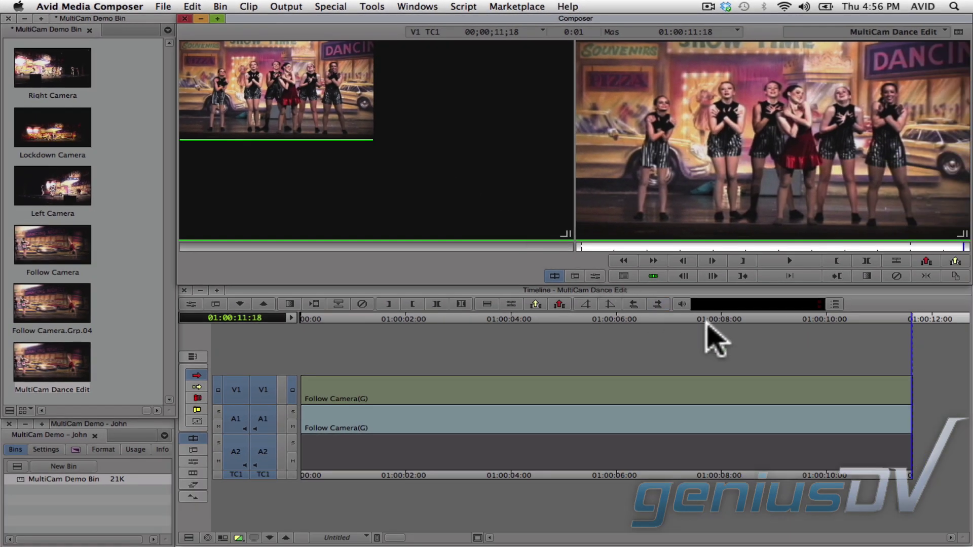
{"action": "left_click", "coordinate": [930, 473]}
{"action": "left_click_drag", "start_coordinate": [930, 473], "coordinate": [294, 468]}
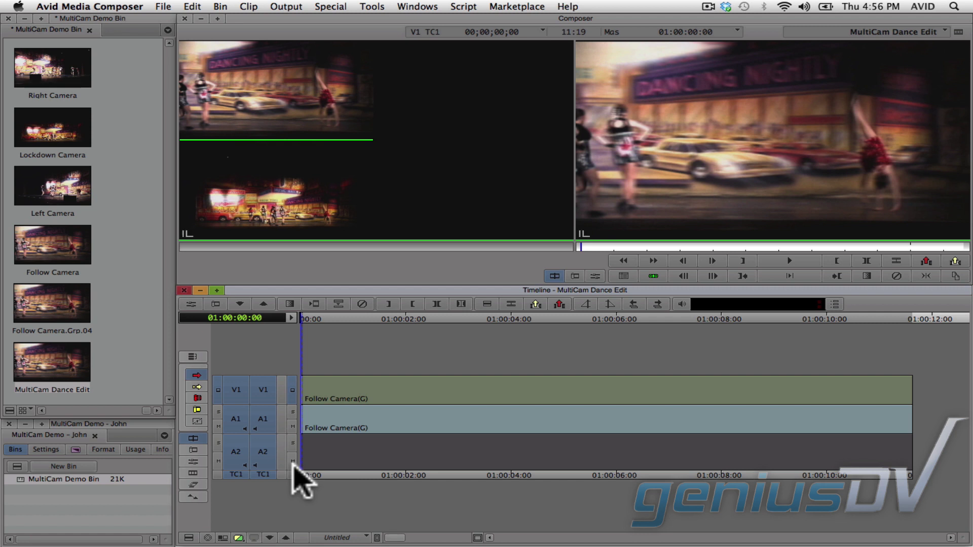
{"action": "left_click", "coordinate": [783, 260]}
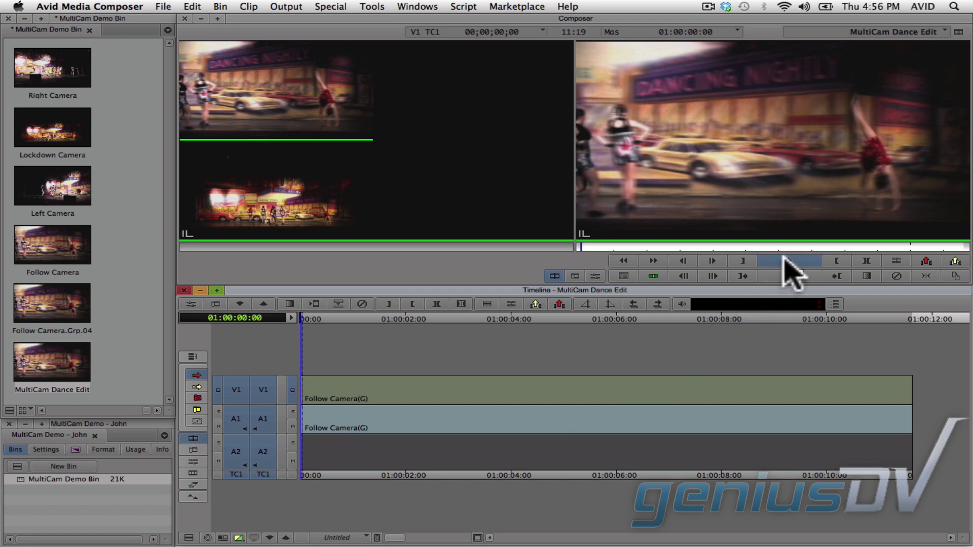
{"action": "left_click", "coordinate": [785, 259]}
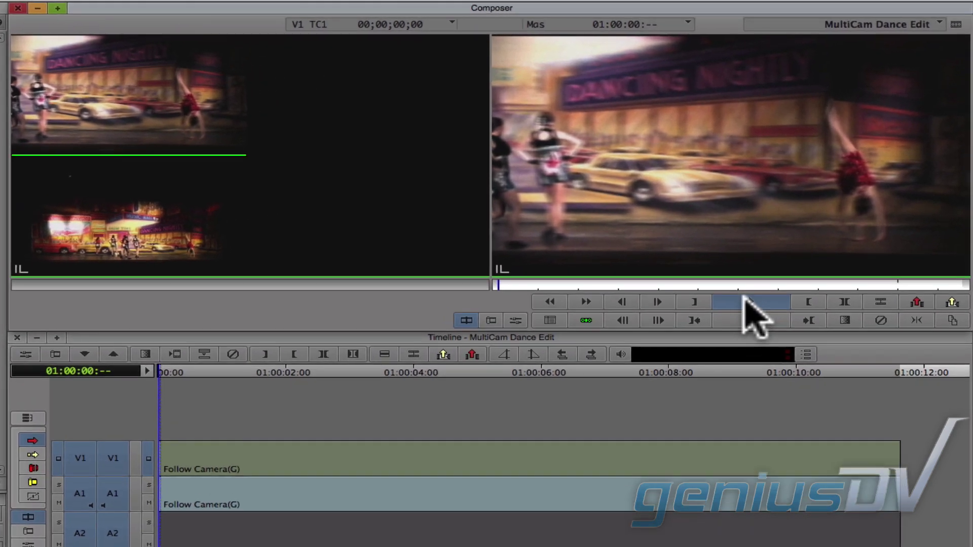
Step: Cut live between Follow, Left, Right and Lockdown angles while playing, then stop and scrub back to review
{"action": "left_click", "coordinate": [744, 299]}
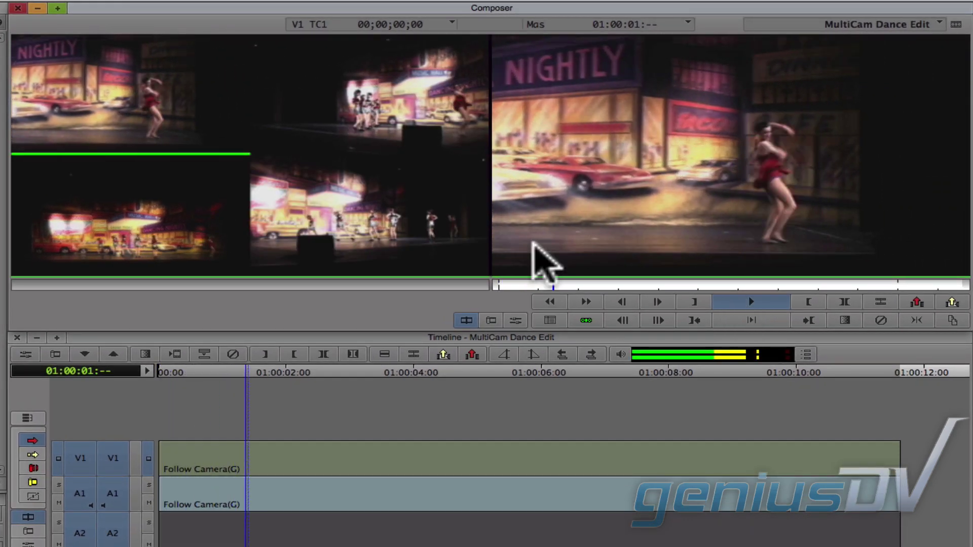
{"action": "left_click", "coordinate": [365, 110]}
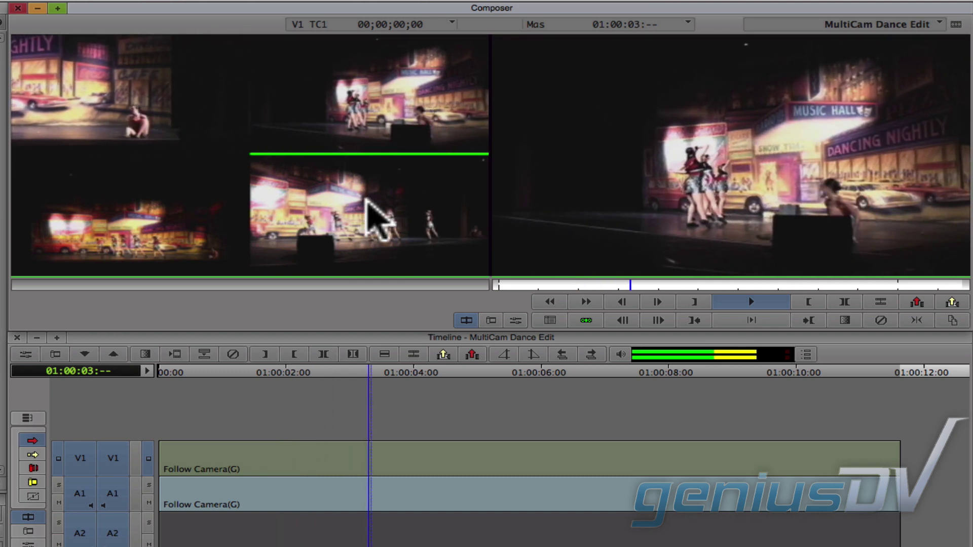
{"action": "left_click", "coordinate": [161, 203]}
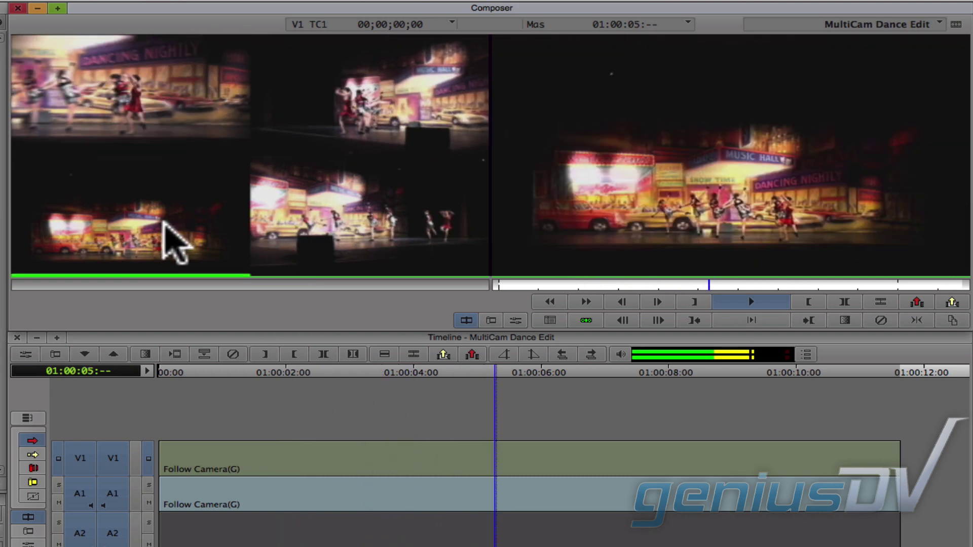
{"action": "left_click", "coordinate": [147, 109]}
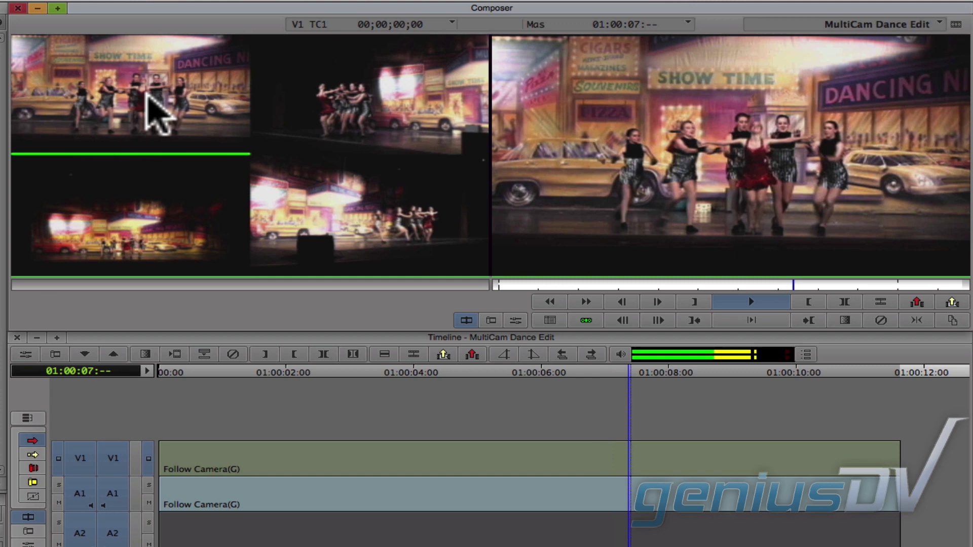
{"action": "left_click", "coordinate": [361, 81]}
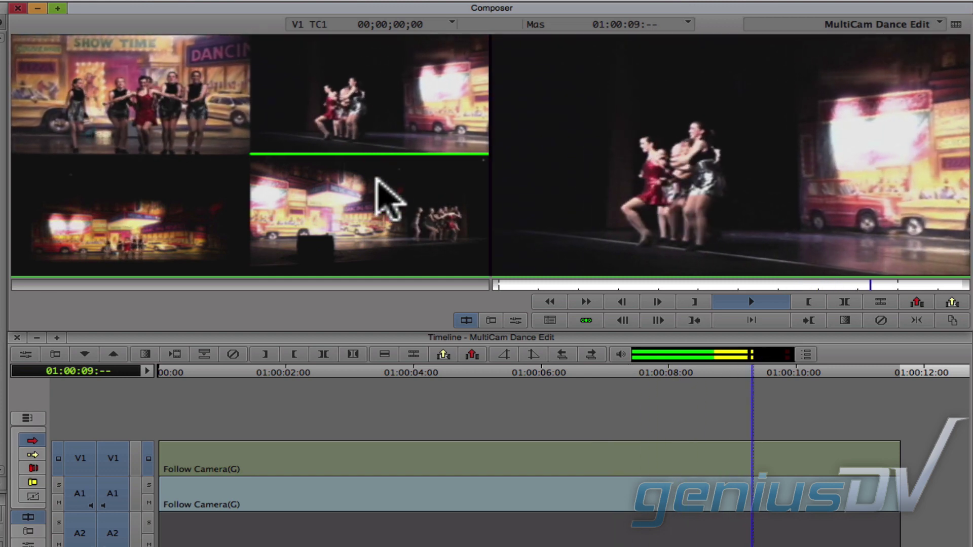
{"action": "left_click", "coordinate": [377, 199]}
{"action": "left_click", "coordinate": [163, 231]}
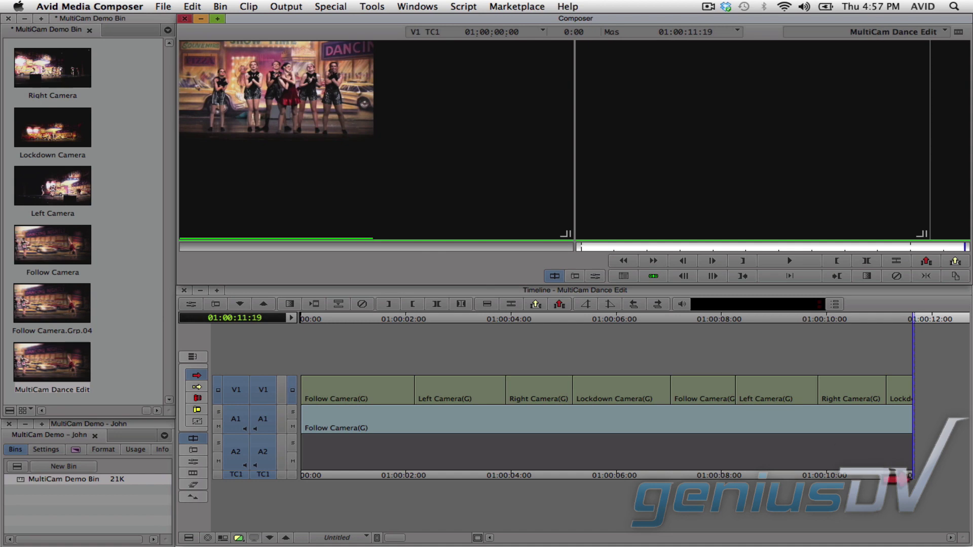
{"action": "left_click", "coordinate": [729, 499]}
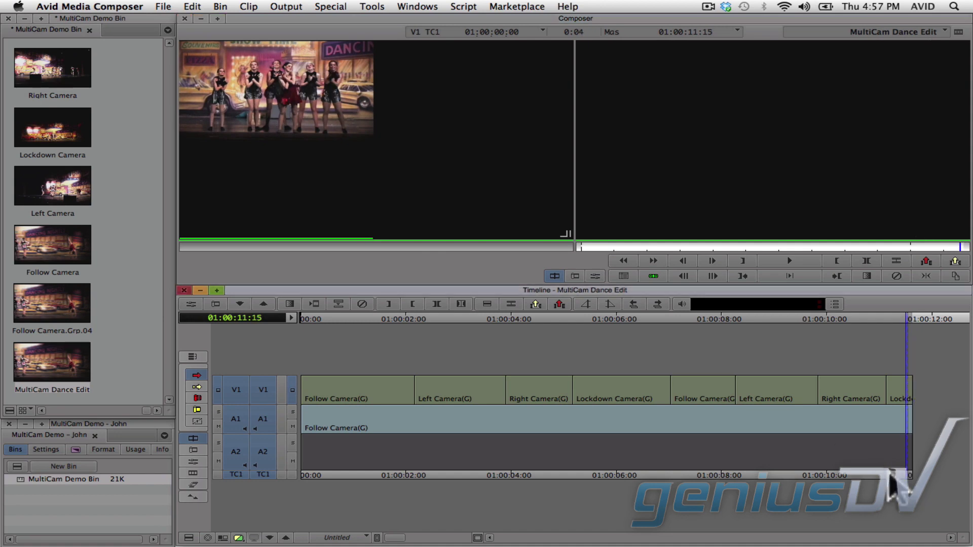
{"action": "left_click_drag", "start_coordinate": [723, 481], "coordinate": [557, 446]}
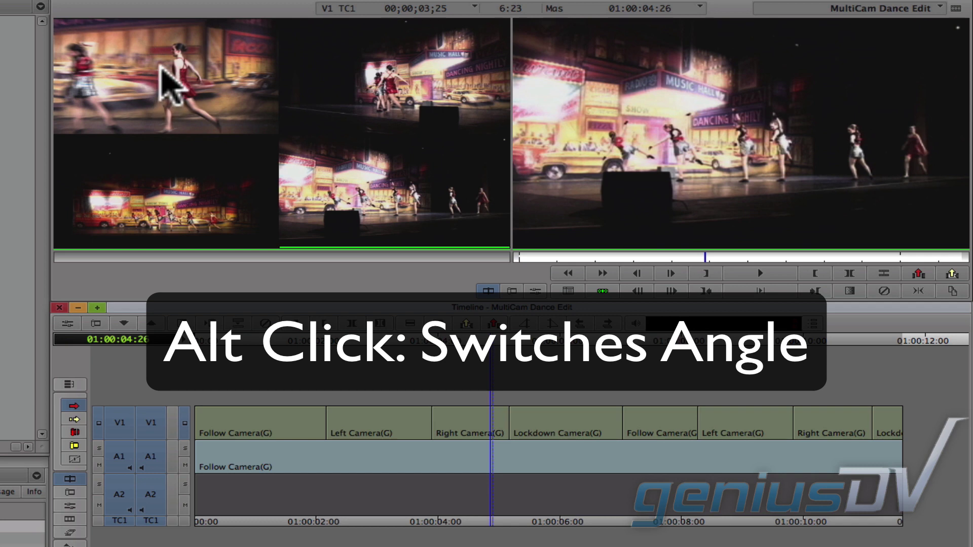
{"action": "left_click", "coordinate": [161, 66], "text": "alt"}
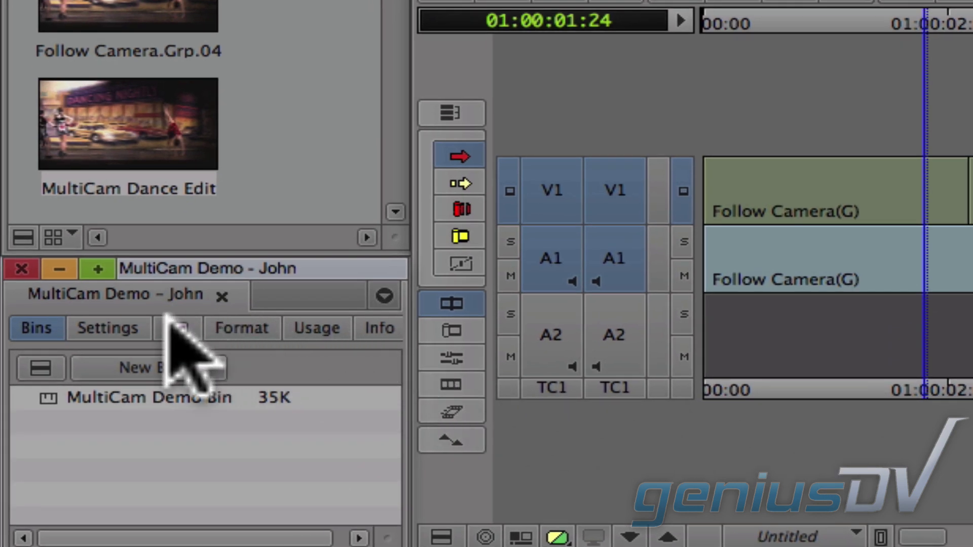
Step: Set the Composer settings to Always Display Two Rows of Data above the monitors
{"action": "left_click", "coordinate": [118, 329]}
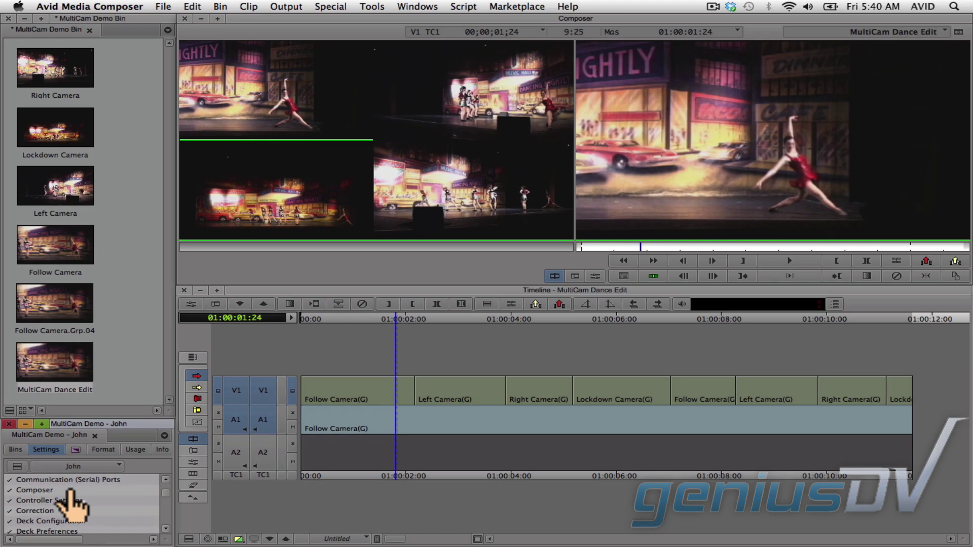
{"action": "double_click", "coordinate": [70, 490]}
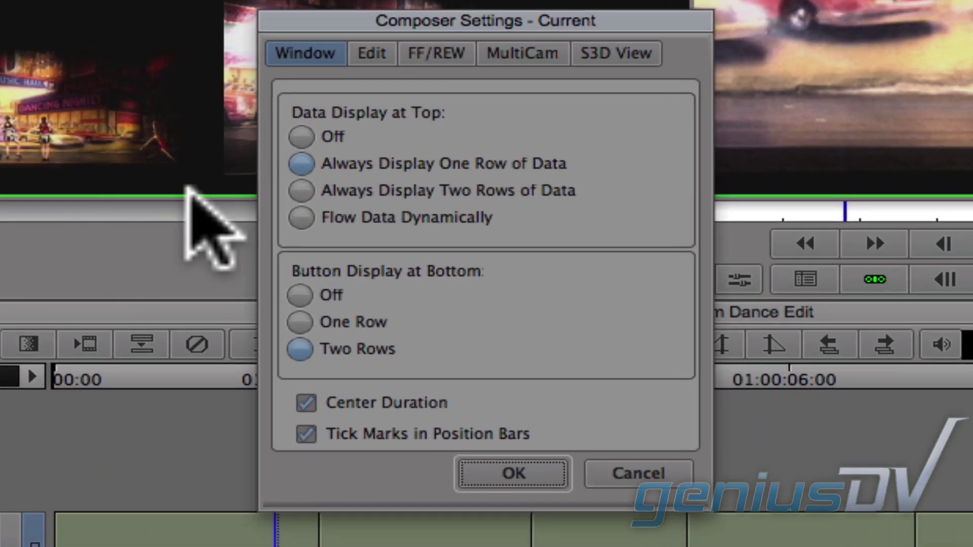
{"action": "left_click", "coordinate": [302, 191]}
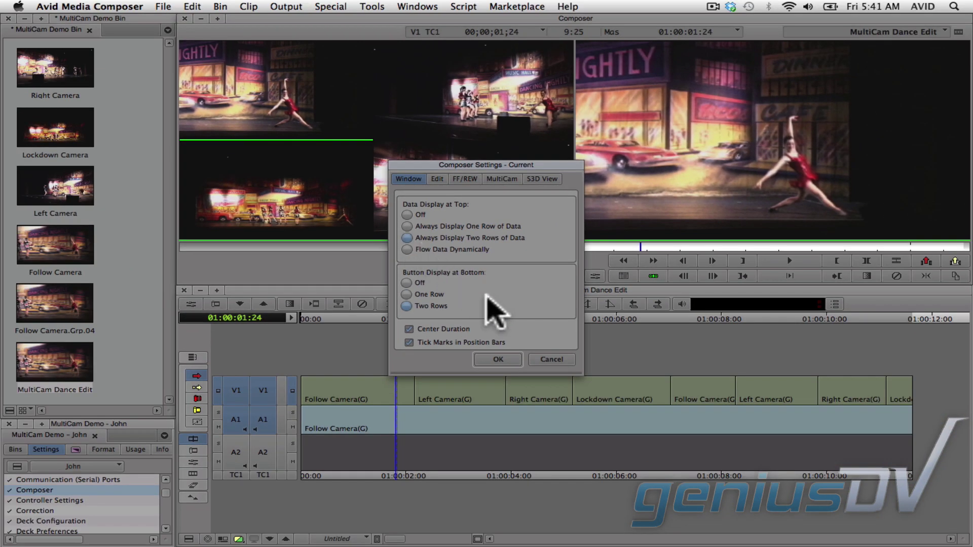
{"action": "left_click", "coordinate": [512, 359]}
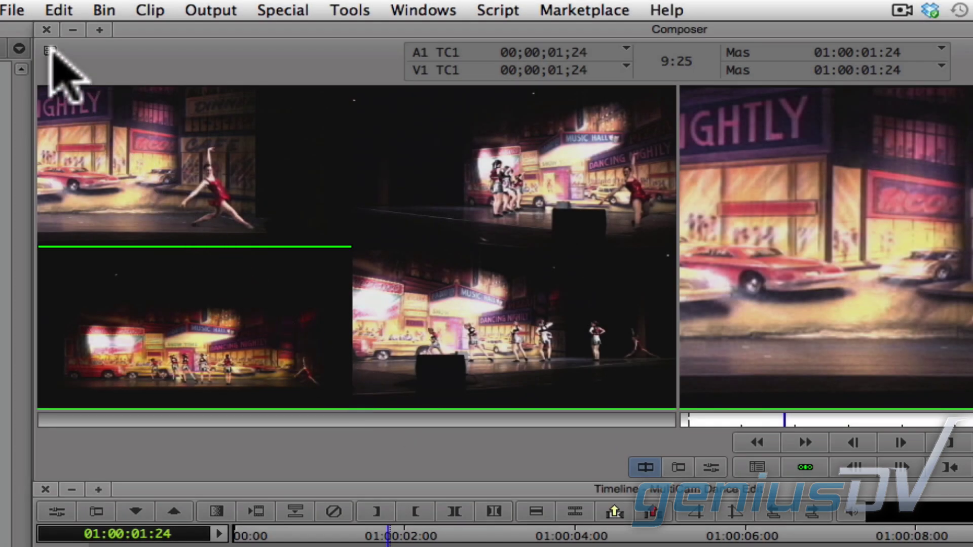
Step: Switch the A1 audio track to the Lockdown Camera angle
{"action": "left_click", "coordinate": [50, 50]}
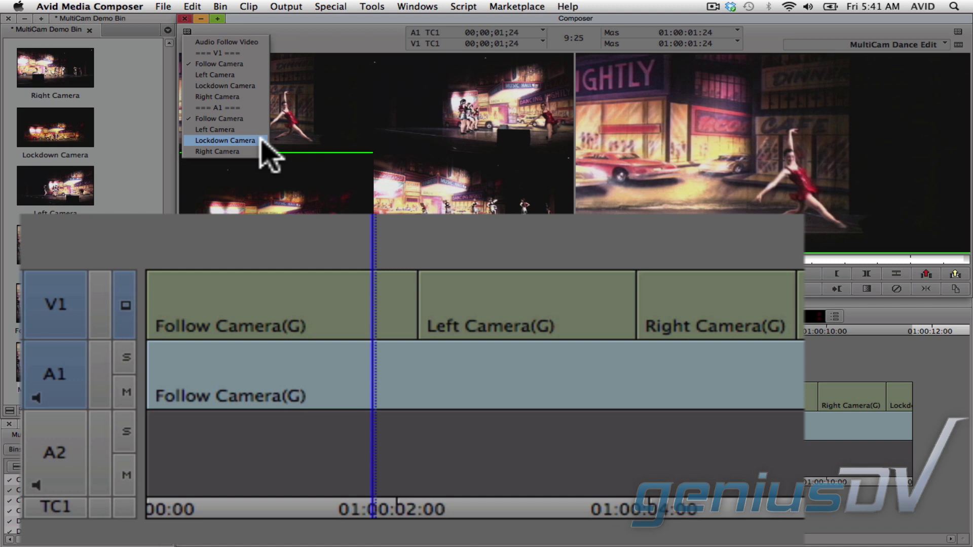
{"action": "left_click", "coordinate": [226, 140]}
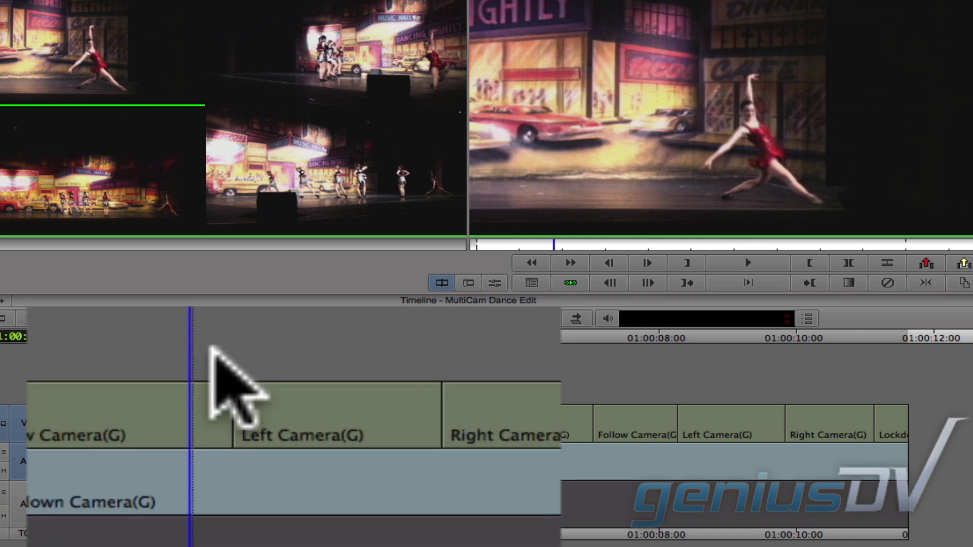
Step: Roll the Follow Camera to Left Camera cut 11 frames earlier
{"action": "mouse_move", "coordinate": [212, 349]}
{"action": "left_mouse_down"}
{"action": "mouse_move", "coordinate": [225, 436]}
{"action": "mouse_move", "coordinate": [265, 502]}
{"action": "left_mouse_up"}
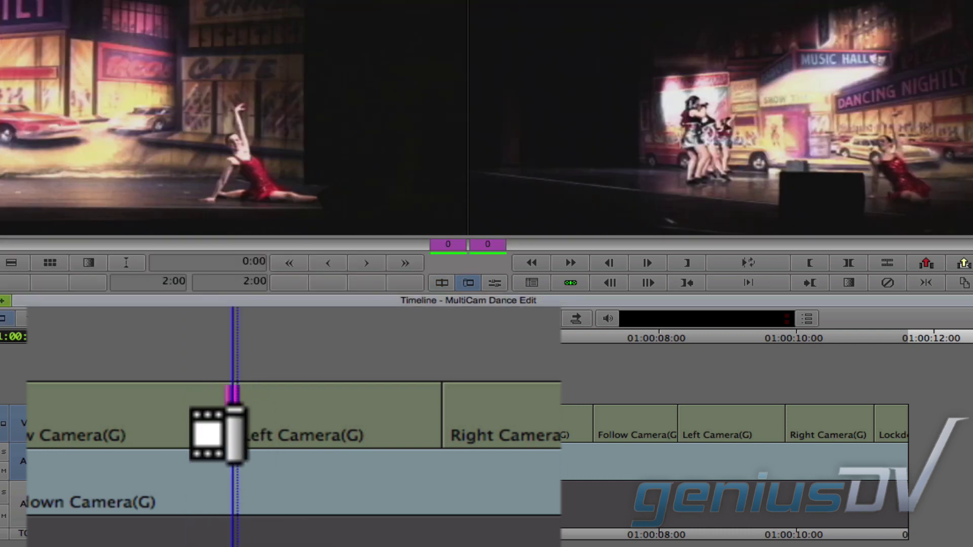
{"action": "left_click_drag", "start_coordinate": [218, 431], "coordinate": [191, 413]}
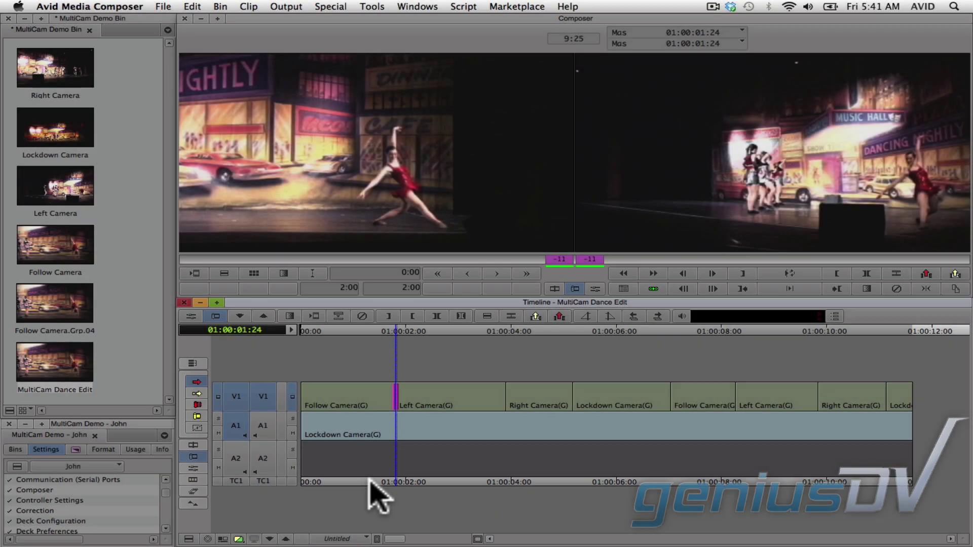
Step: Exit trim mode at the sequence start and play the trimmed sequence
{"action": "left_click_drag", "start_coordinate": [369, 481], "coordinate": [283, 479]}
{"action": "key", "text": "space"}
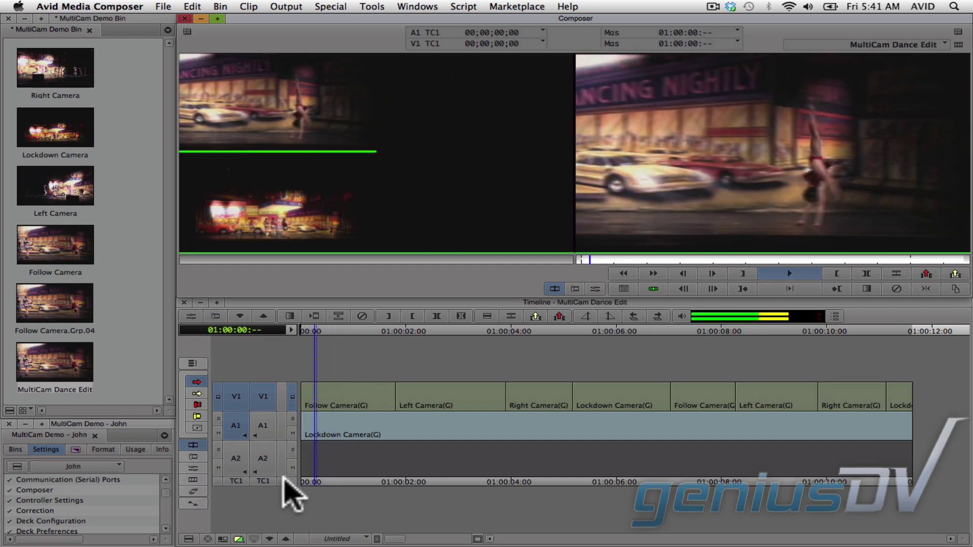